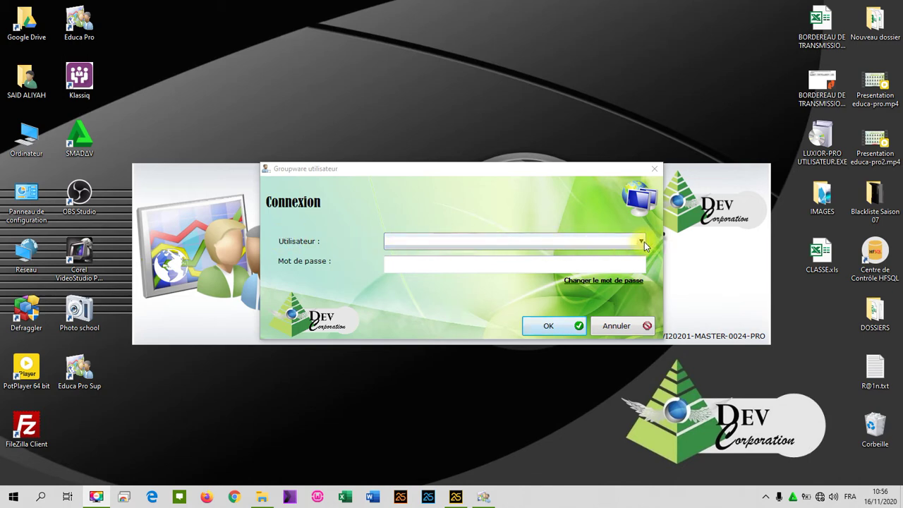
Log in as the second user in the Utilisateur list with that account's password.
click(641, 241)
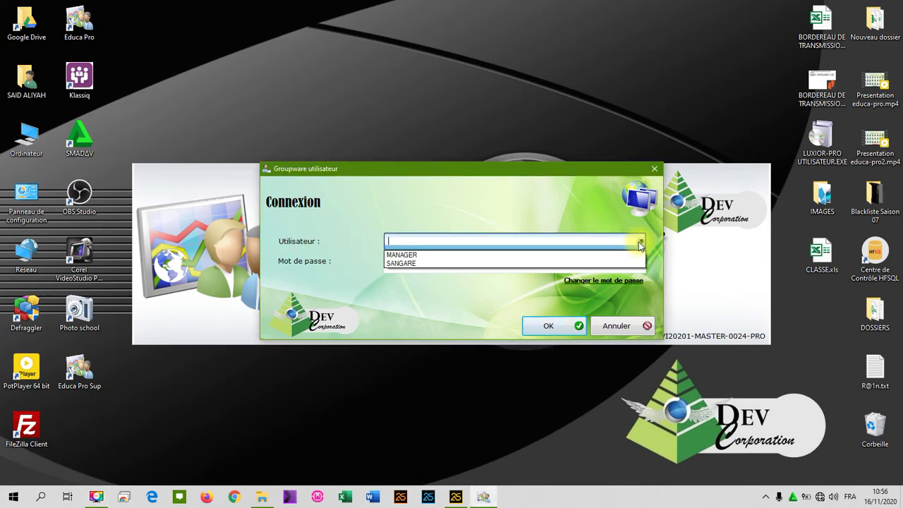
click(627, 265)
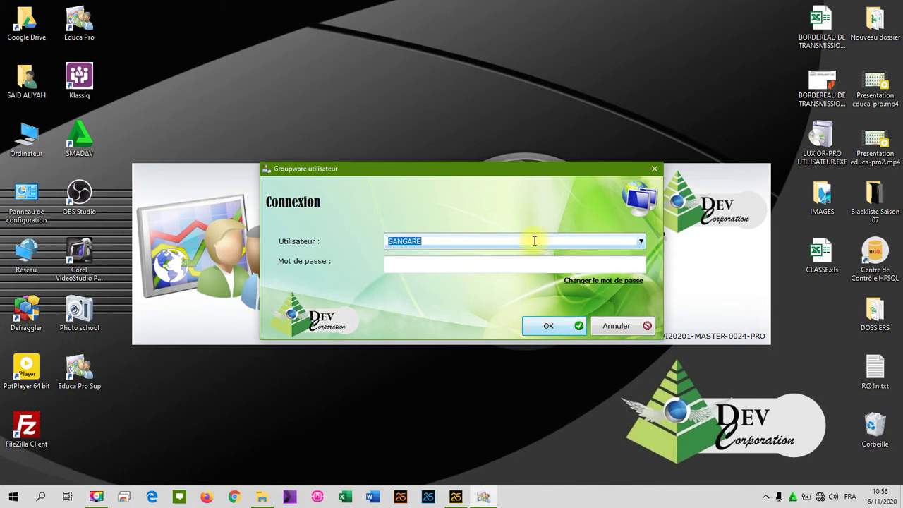
click(616, 263)
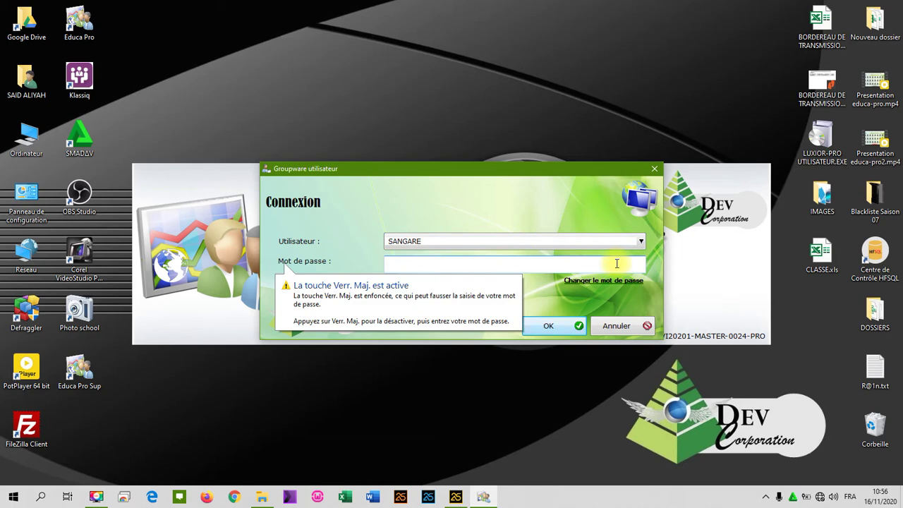
text(••••)
key(Return)
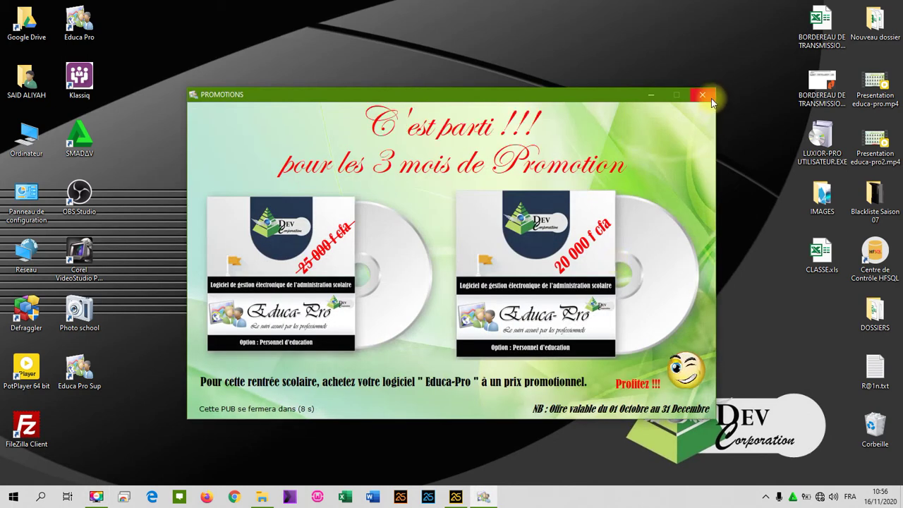
Close the PROMOTIONS window, accept the welcome notice and continue in evaluation mode.
click(702, 95)
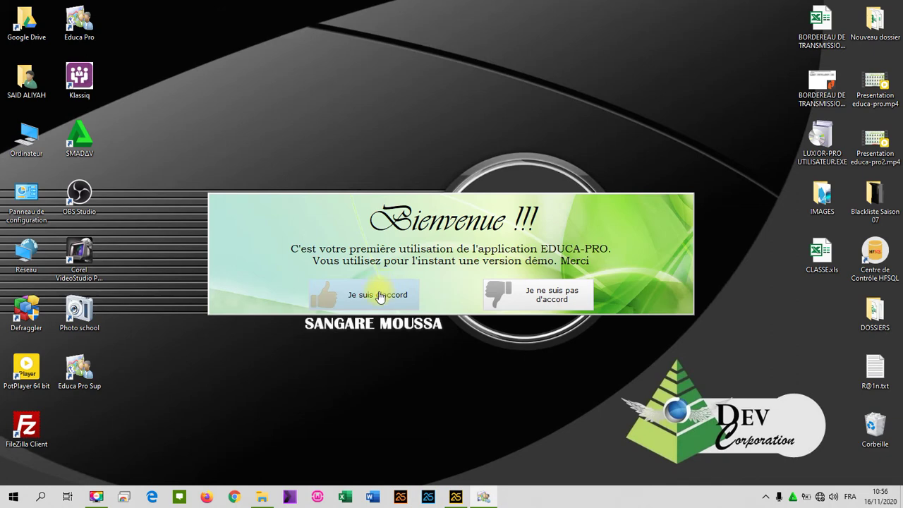
click(380, 296)
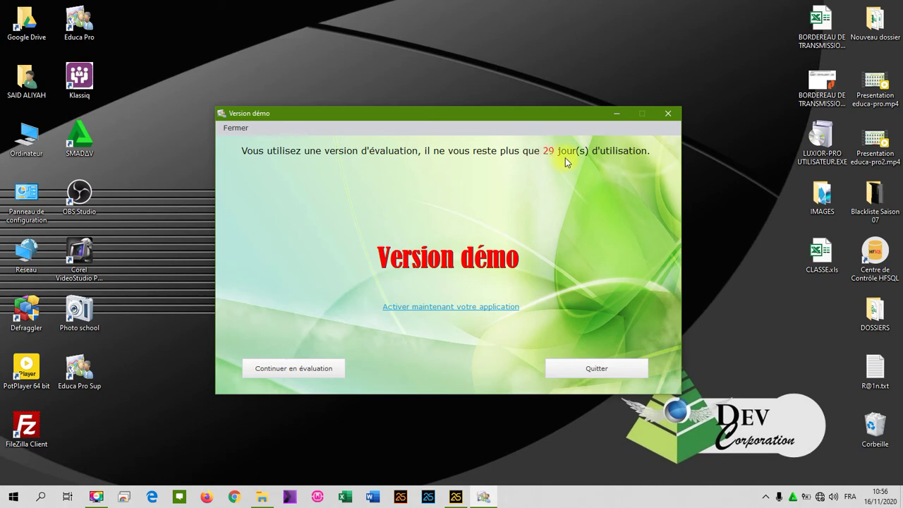
click(307, 368)
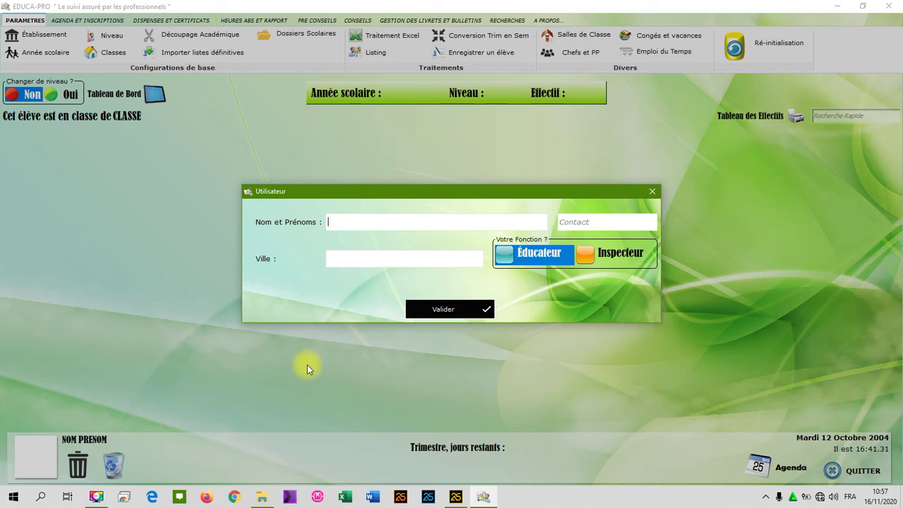
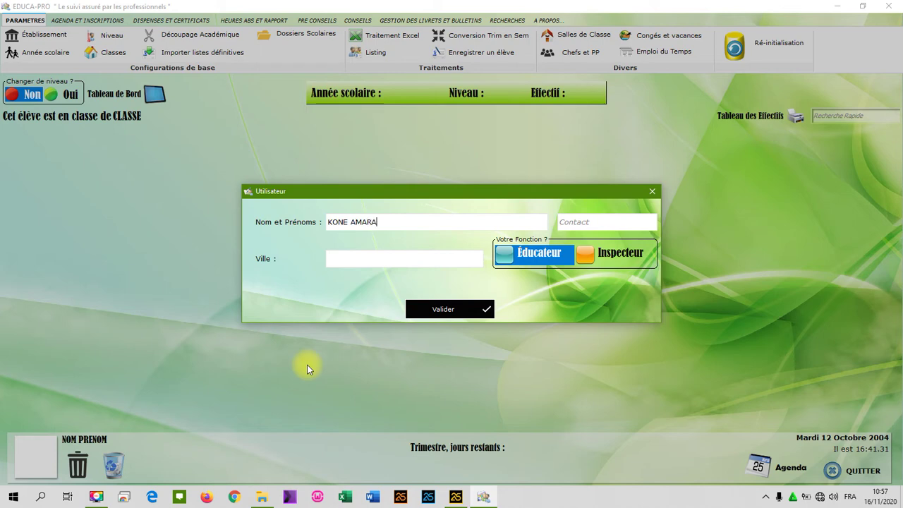
Enter the user's full name, contact number and city ABIDJAN, then validate the profile.
key(Tab)
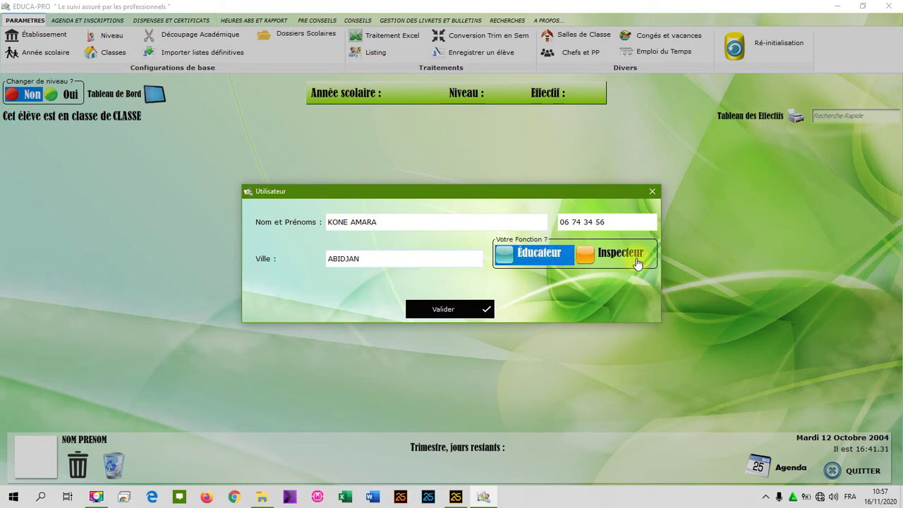
click(451, 310)
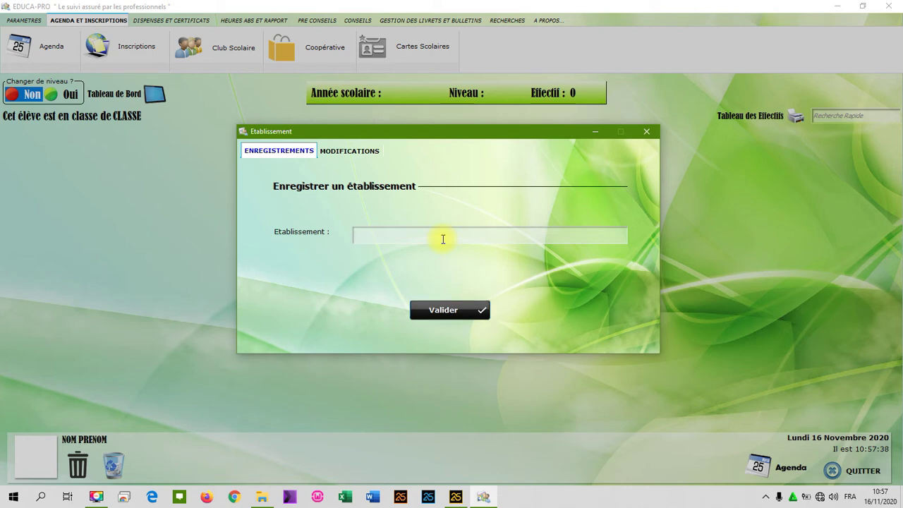
Save COLLEGE MODERNE DE YOPOUGON as the establishment, confirm the message and close the form.
text(COLLEGE MODERNE)
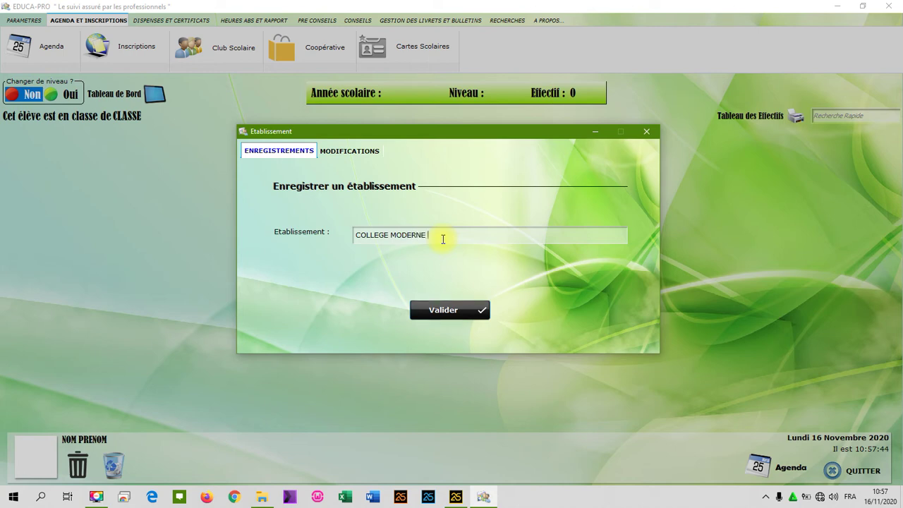
text( DE YOPOUGON)
click(456, 316)
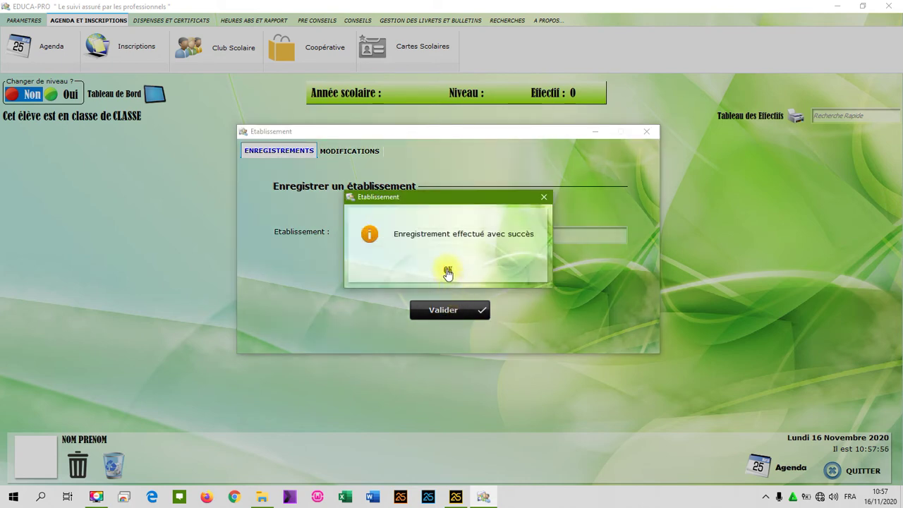
click(448, 273)
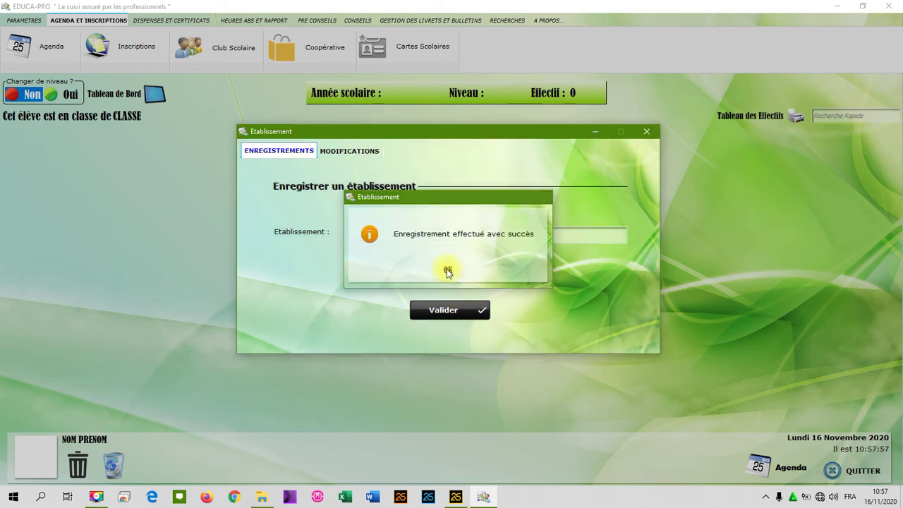
click(652, 130)
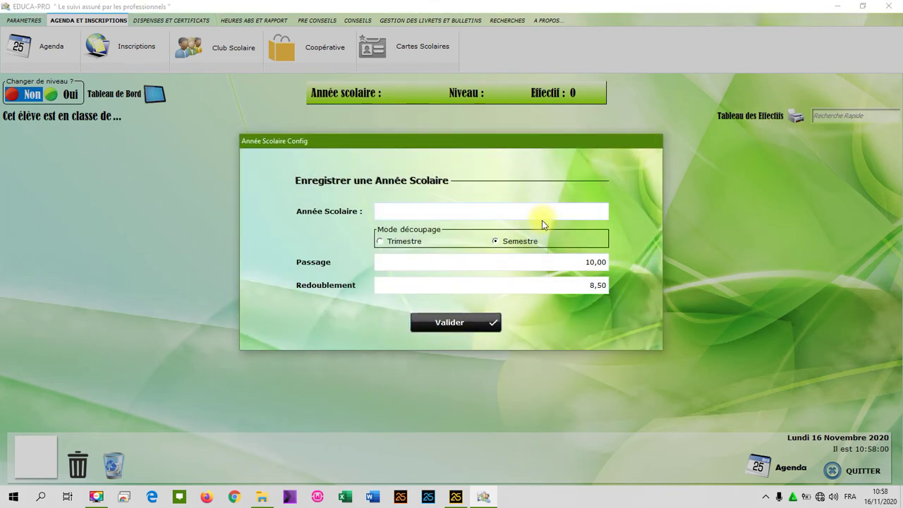
Save school year 2020-2021 by semester, with Passage 10,00 and Redoublement 8,50.
click(539, 212)
text(2020-)
text(201)
key(BackSpace)
text(21)
click(460, 330)
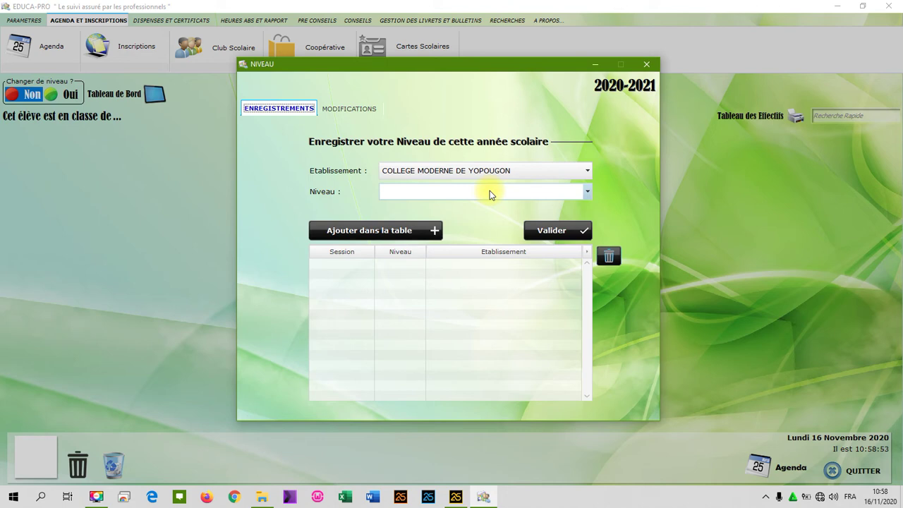
Add levels 6ème and 4ème to the levels table and validate them.
click(489, 192)
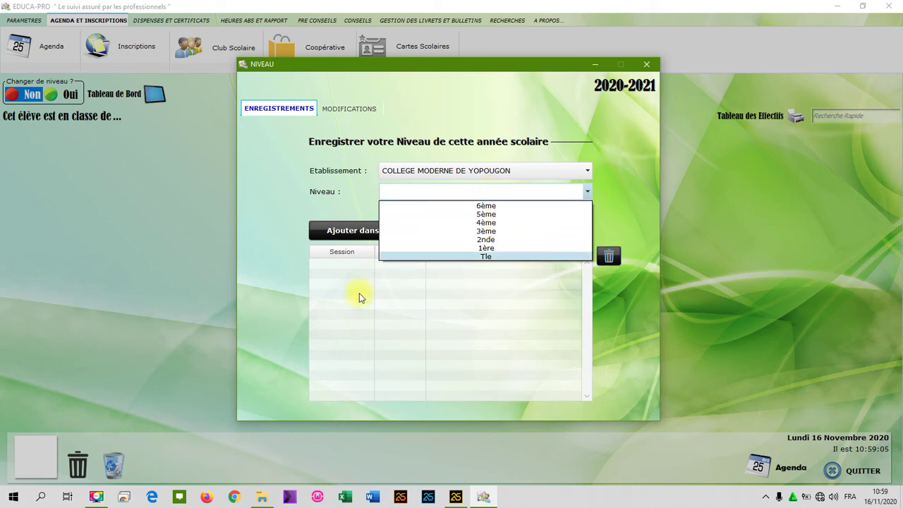
click(511, 206)
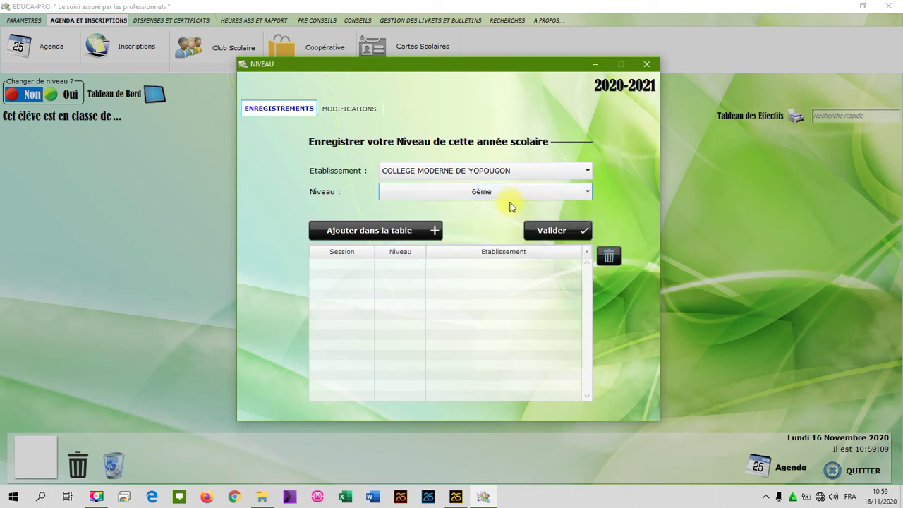
click(414, 234)
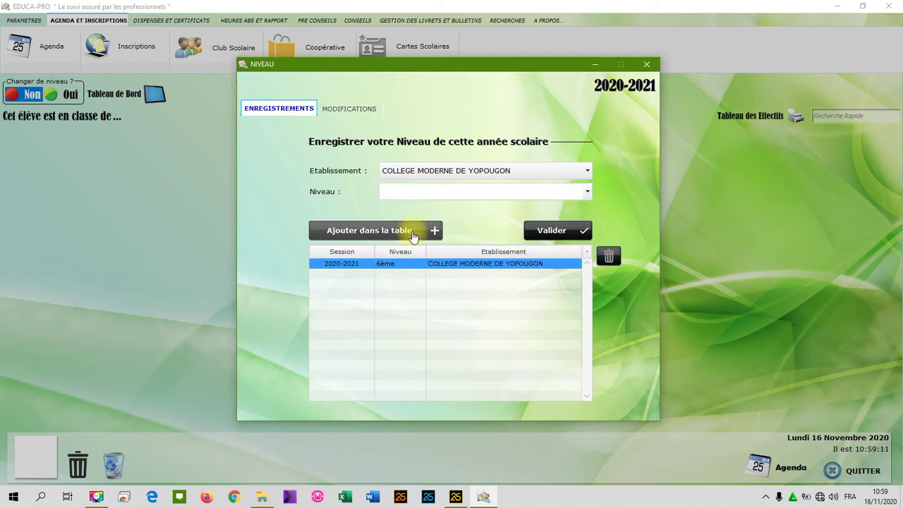
click(483, 196)
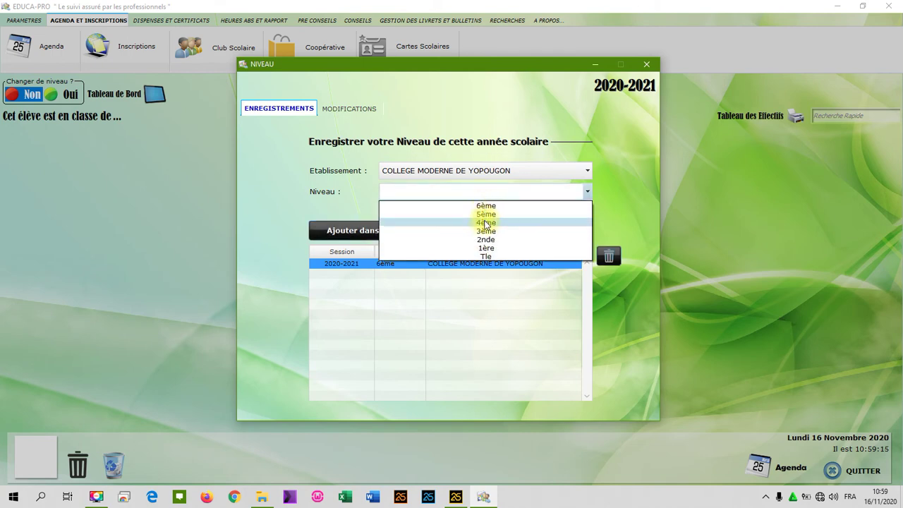
click(485, 223)
click(417, 230)
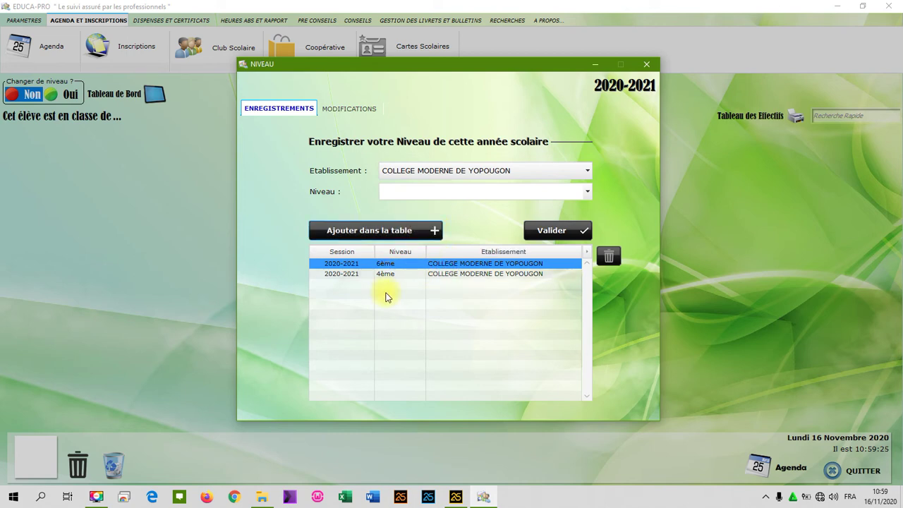
click(555, 231)
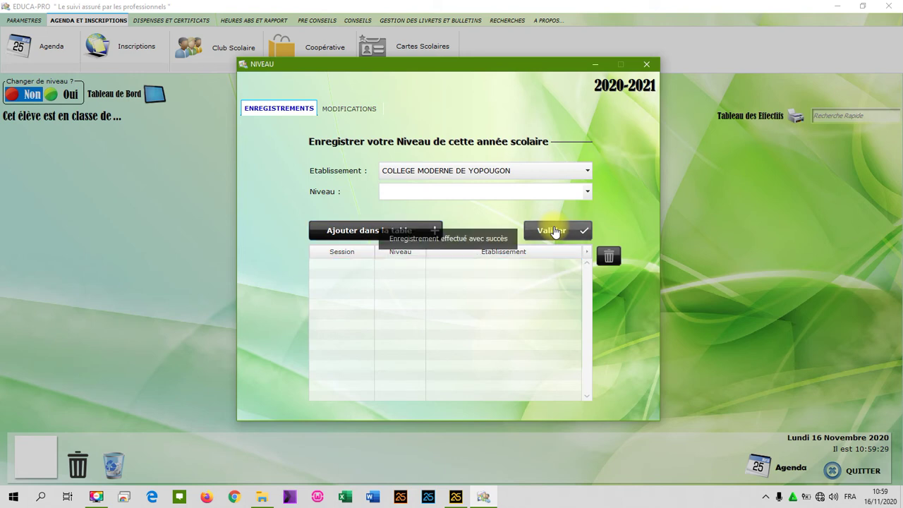
Add classes 4ème1 and 4ème3 to the class list.
click(638, 68)
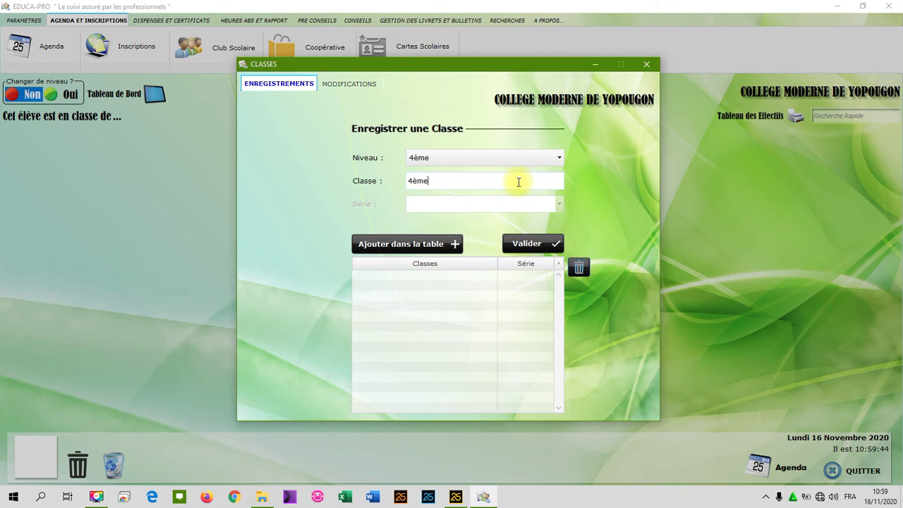
text(1)
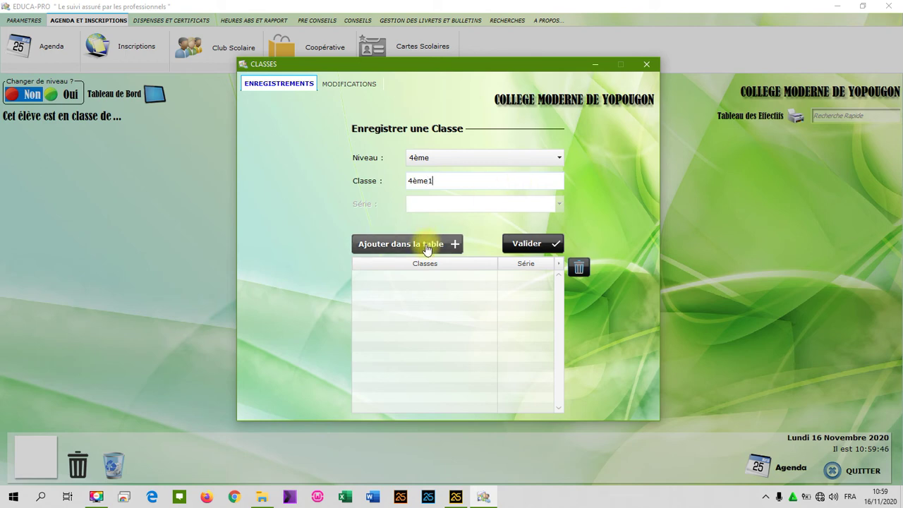
click(428, 242)
text(3)
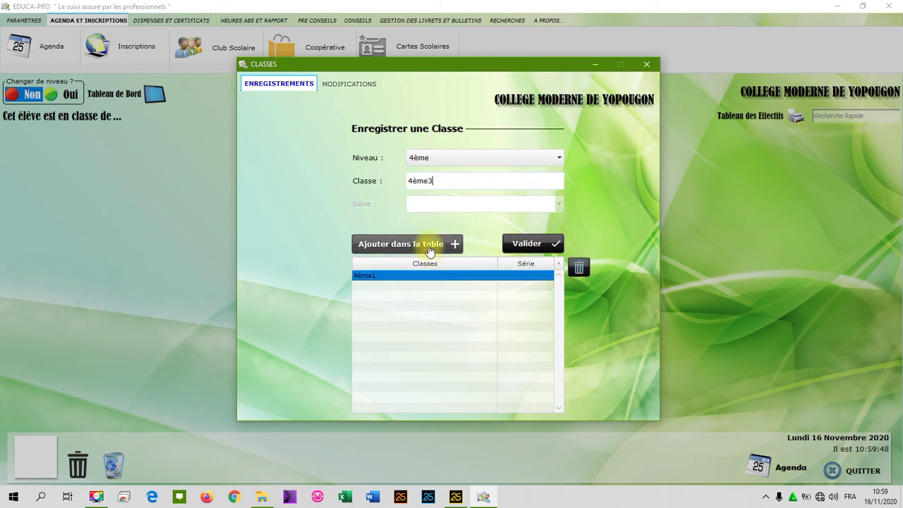
click(428, 245)
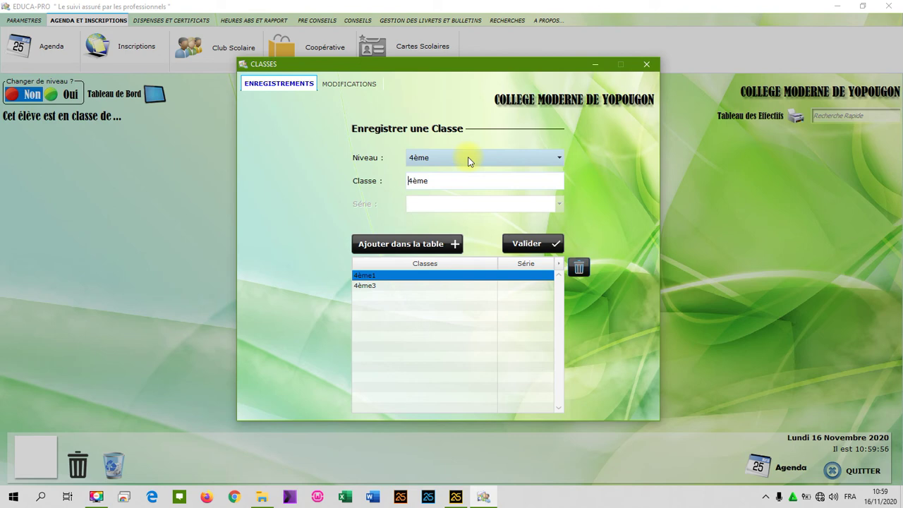
Add classes 6ème1, 6ème3 and 6ème5 under level 6ème, then save all classes.
click(469, 159)
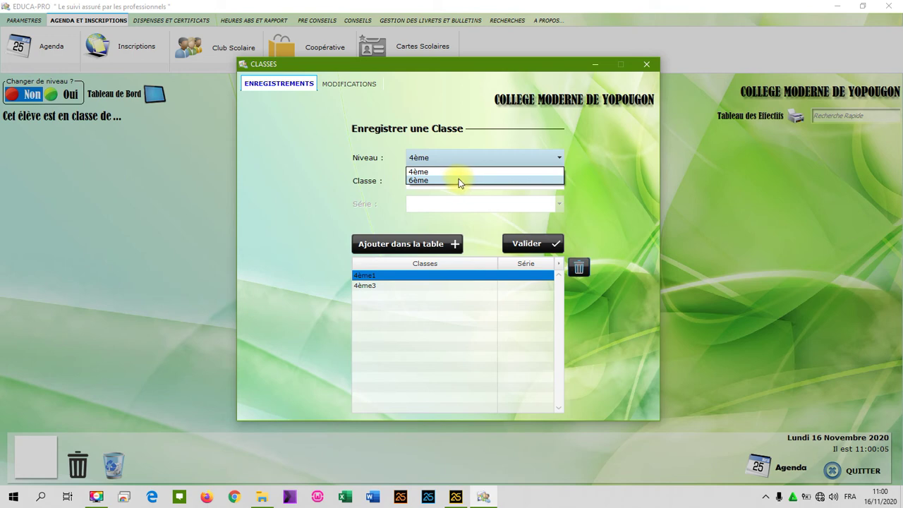
click(458, 181)
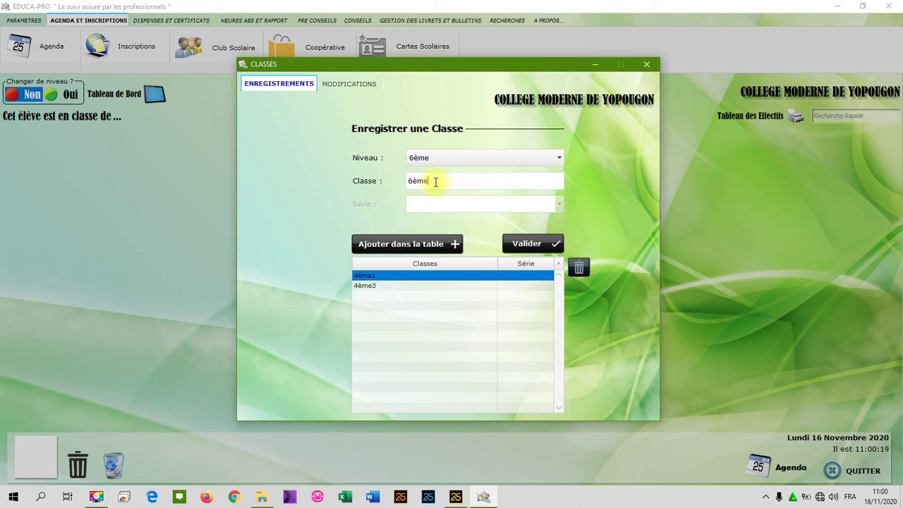
text(1)
click(453, 243)
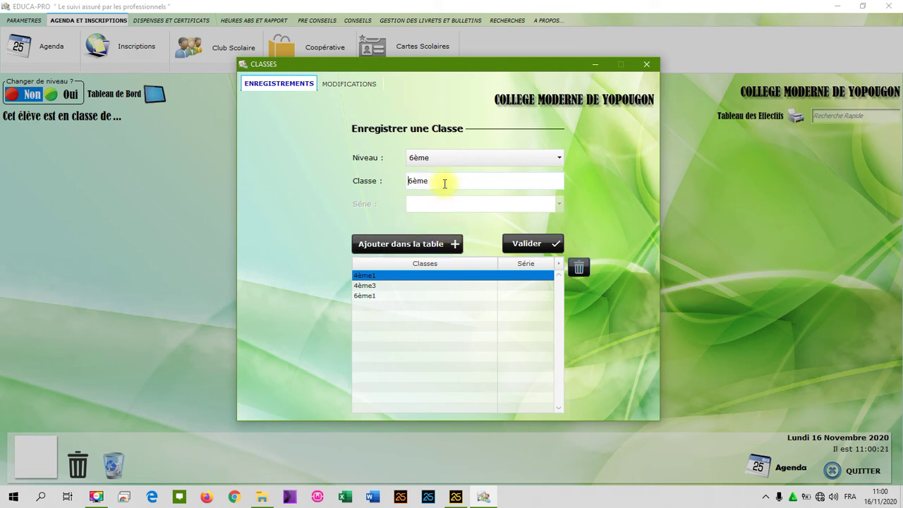
text(3)
click(441, 242)
text(5)
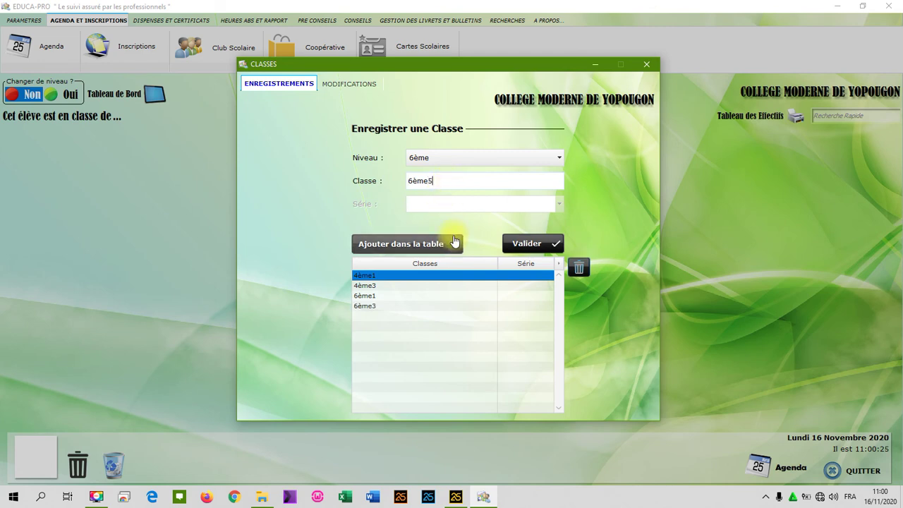
click(454, 243)
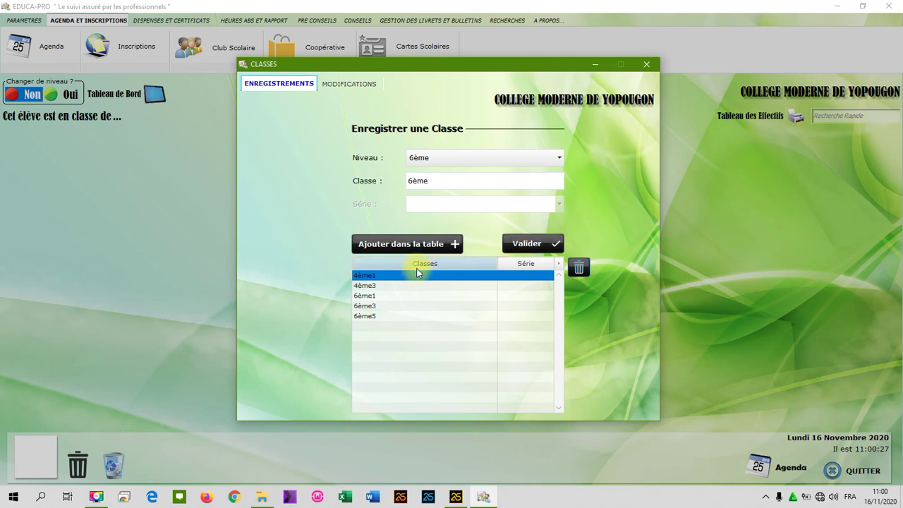
click(555, 246)
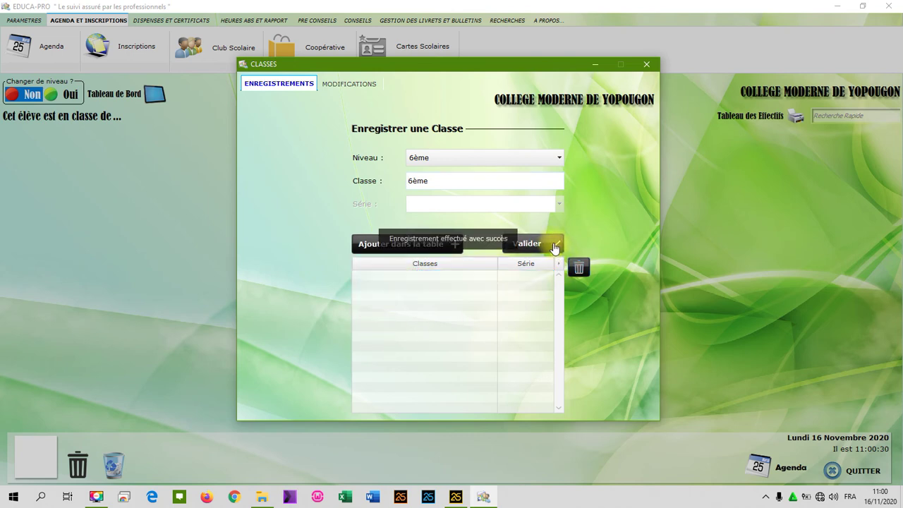
click(647, 66)
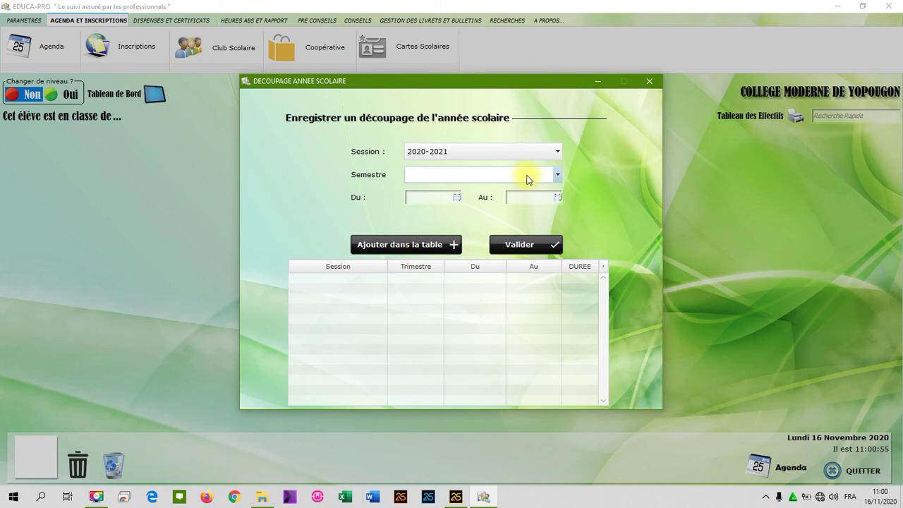
Add the 1er semester running from 07/09/2020 to 24/01/2021 to the table.
click(527, 179)
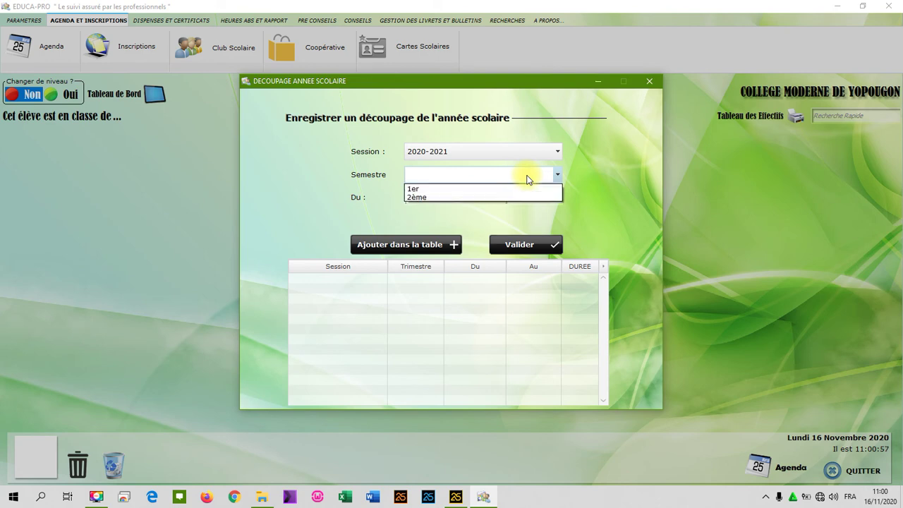
click(520, 186)
click(457, 199)
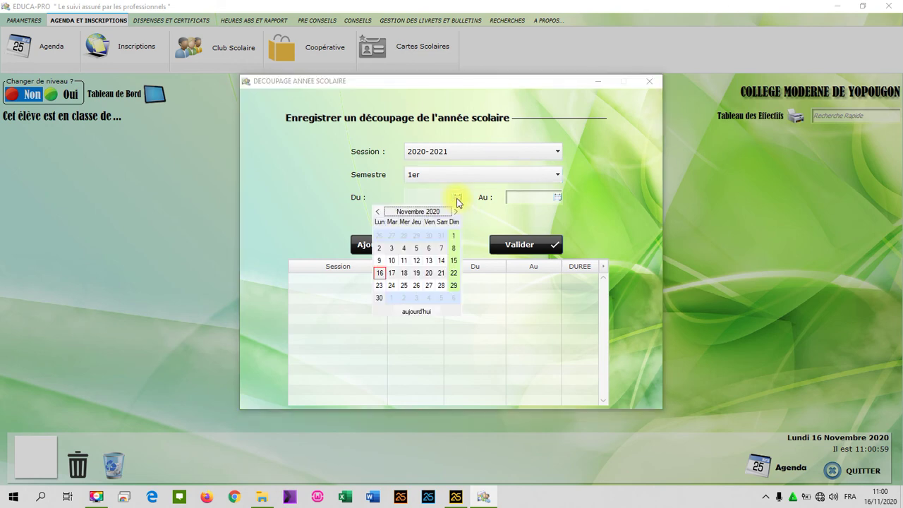
click(378, 211)
click(378, 212)
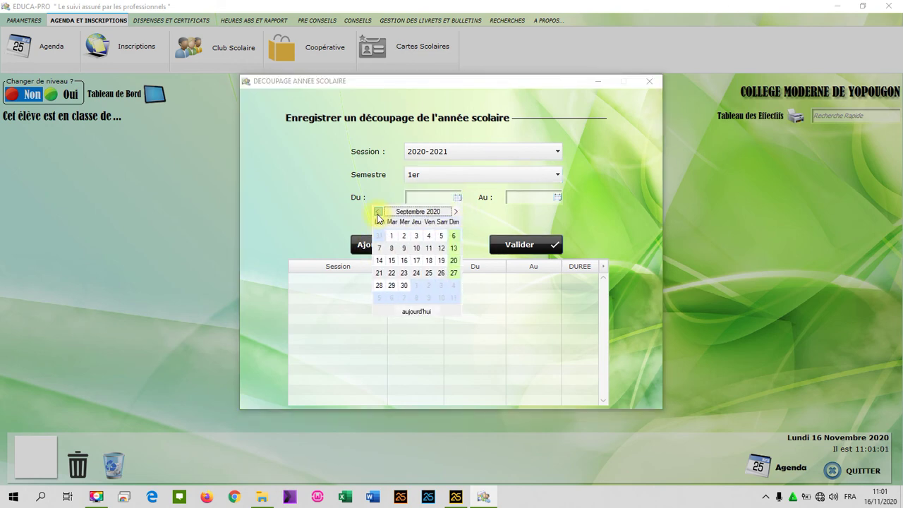
click(379, 248)
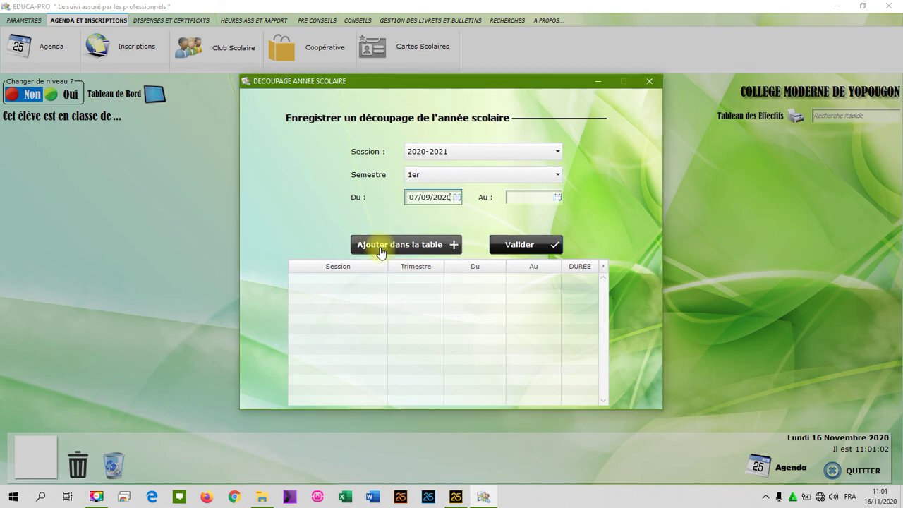
click(558, 198)
click(555, 211)
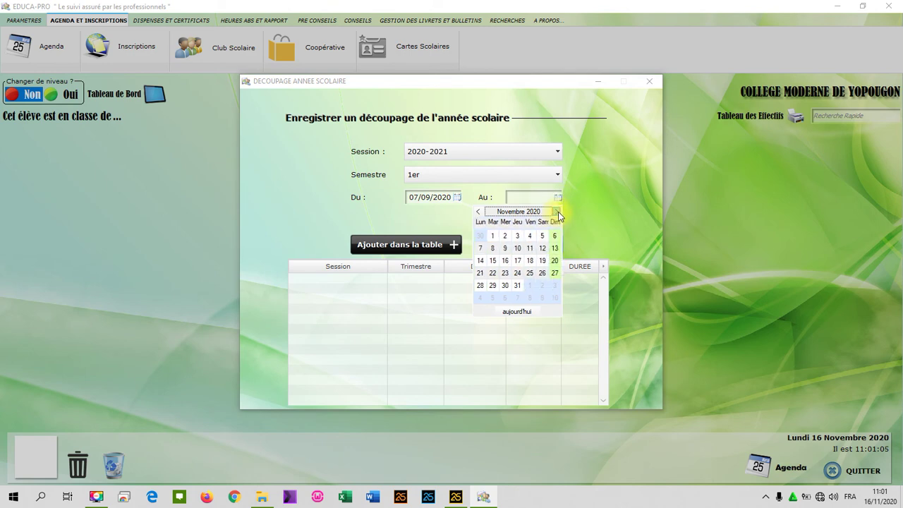
click(555, 212)
click(554, 273)
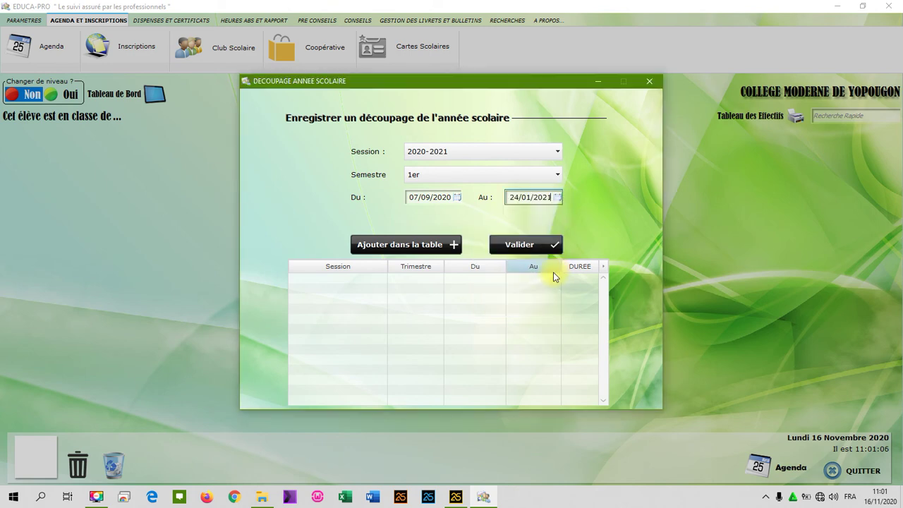
click(427, 246)
Add the 2ème semester from 11/01/2021 to 22/05/2021, then save both semesters.
click(544, 179)
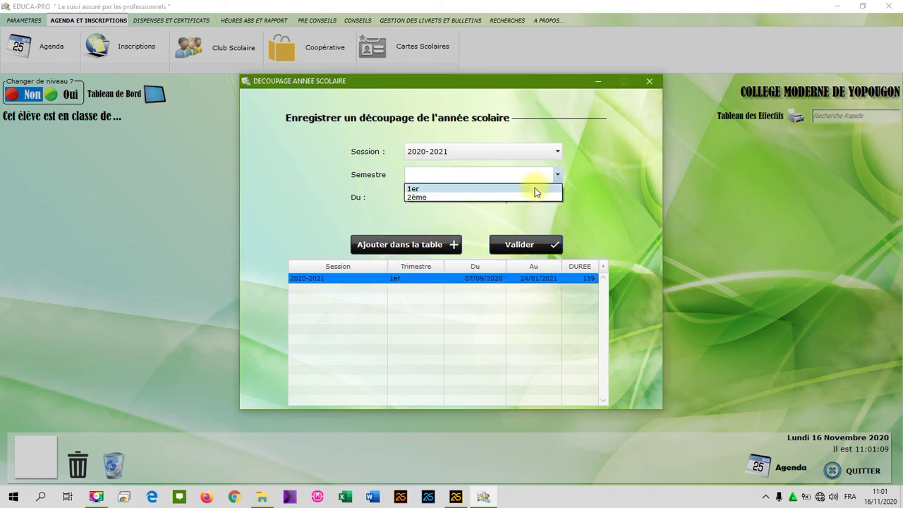
click(534, 195)
click(457, 198)
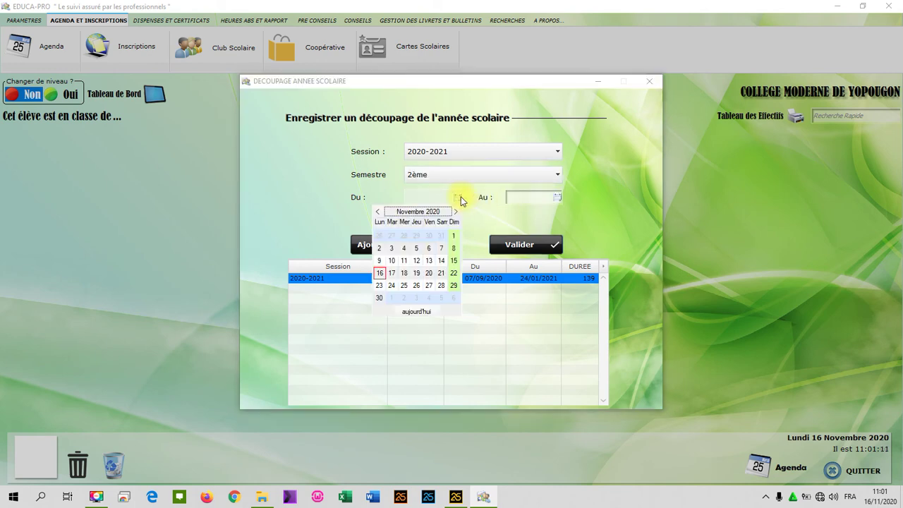
click(455, 212)
click(455, 211)
click(379, 262)
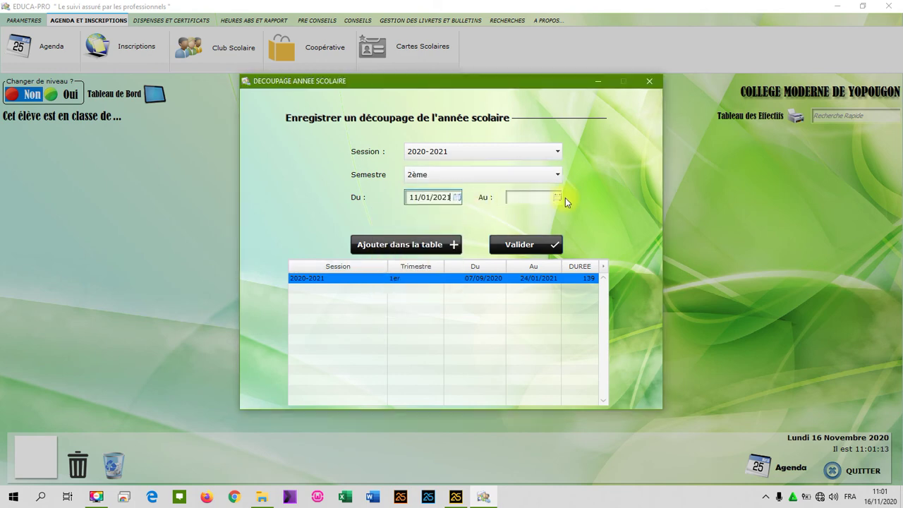
click(558, 197)
click(556, 211)
click(556, 212)
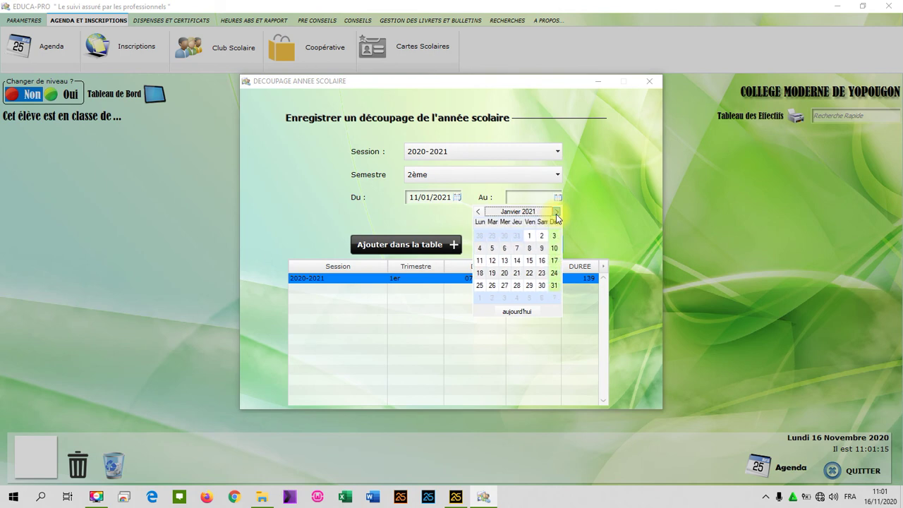
click(555, 212)
click(556, 211)
click(556, 211)
click(555, 211)
click(542, 273)
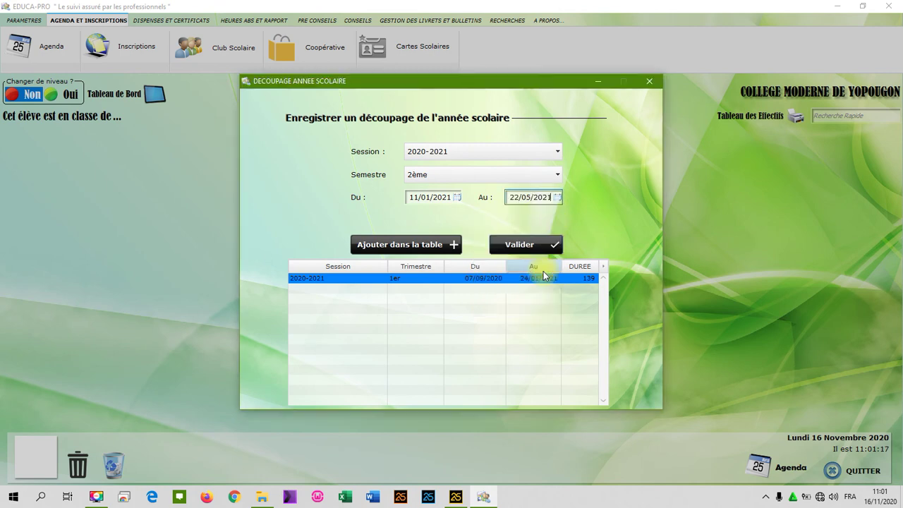
click(454, 244)
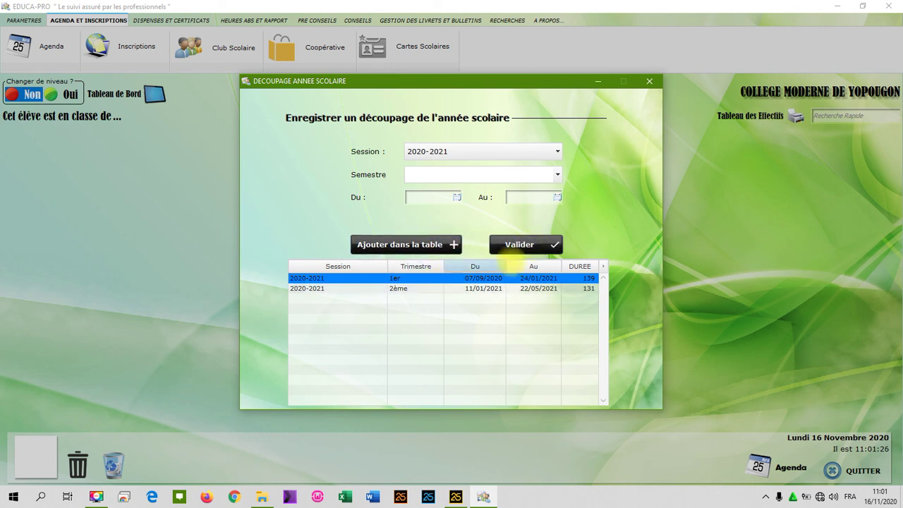
click(538, 248)
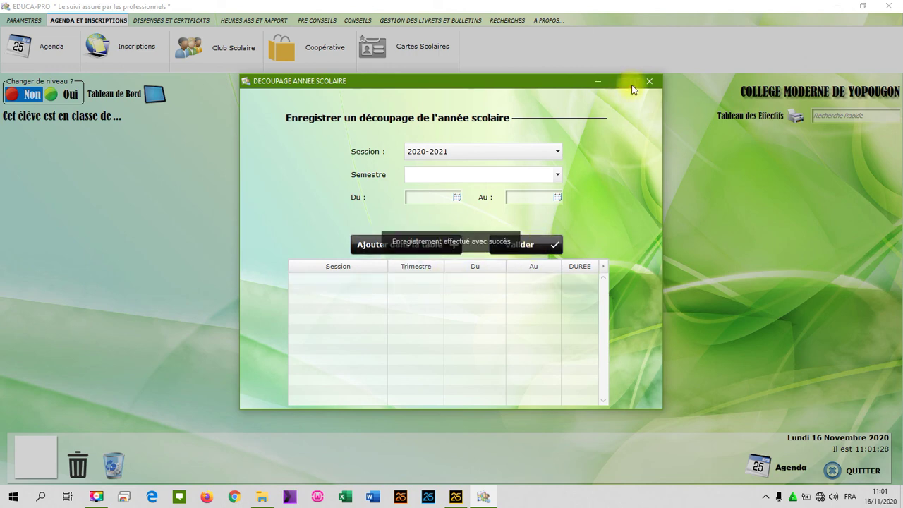
click(650, 82)
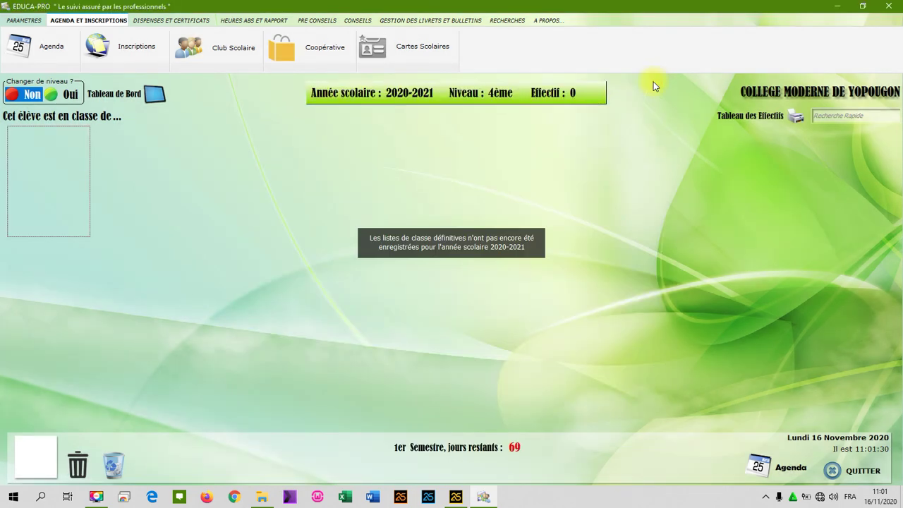